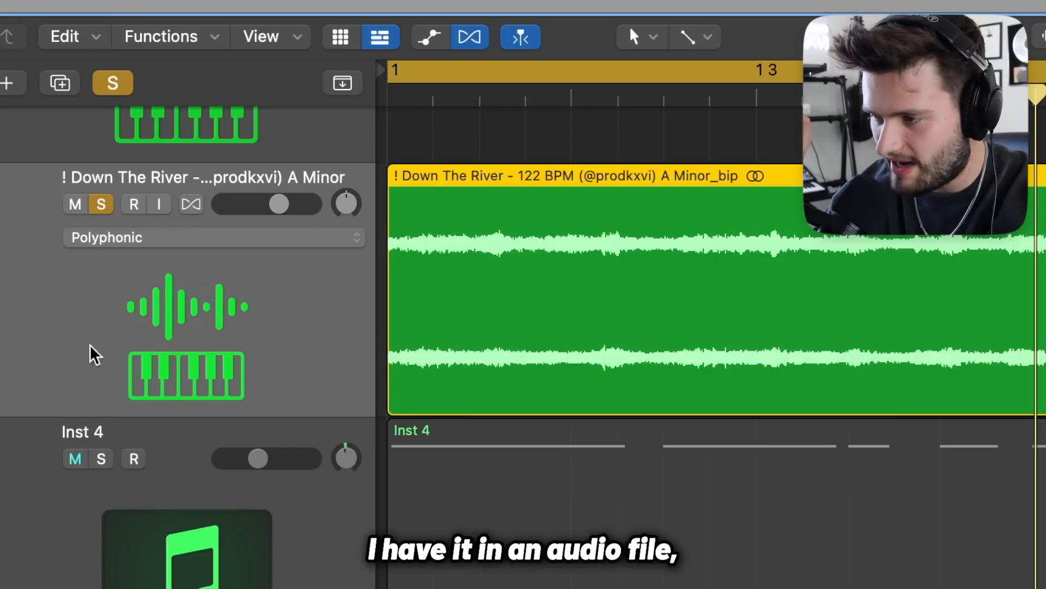
# Step: Turn on Flex for the Down The River audio track and play the sample to check its chop timing
pyautogui.click(192, 205)
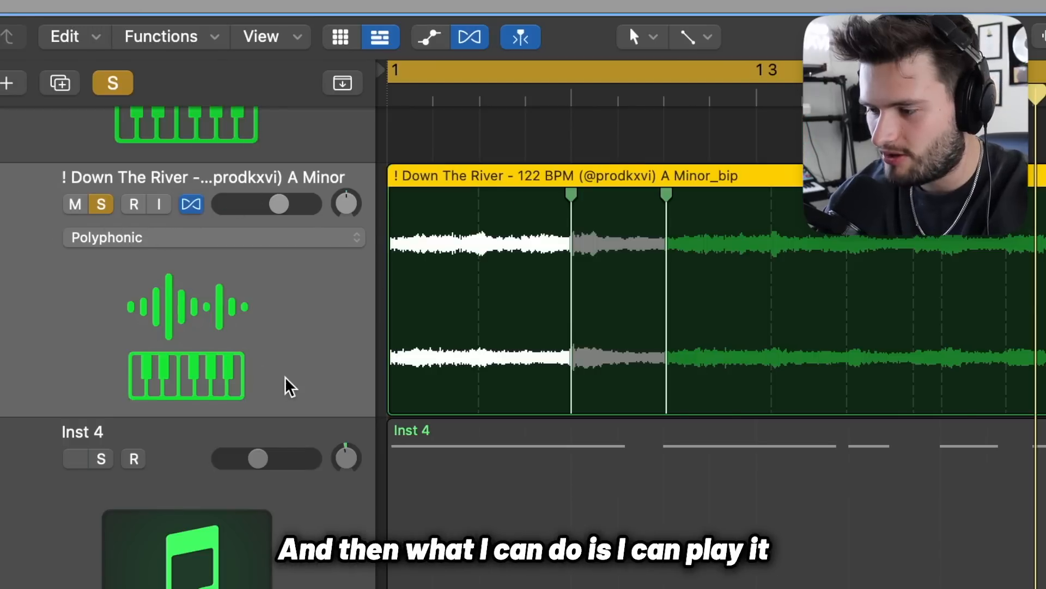
pyautogui.scroll(-5, 351, 315)
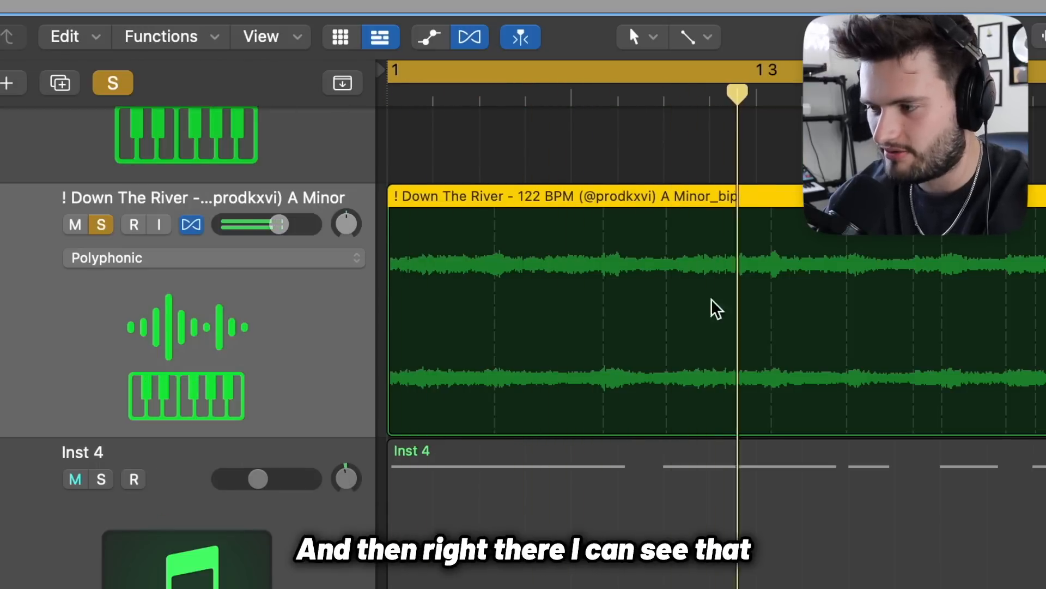
pyautogui.press('space')
pyautogui.press('space')
pyautogui.press('space')
pyautogui.press('space')
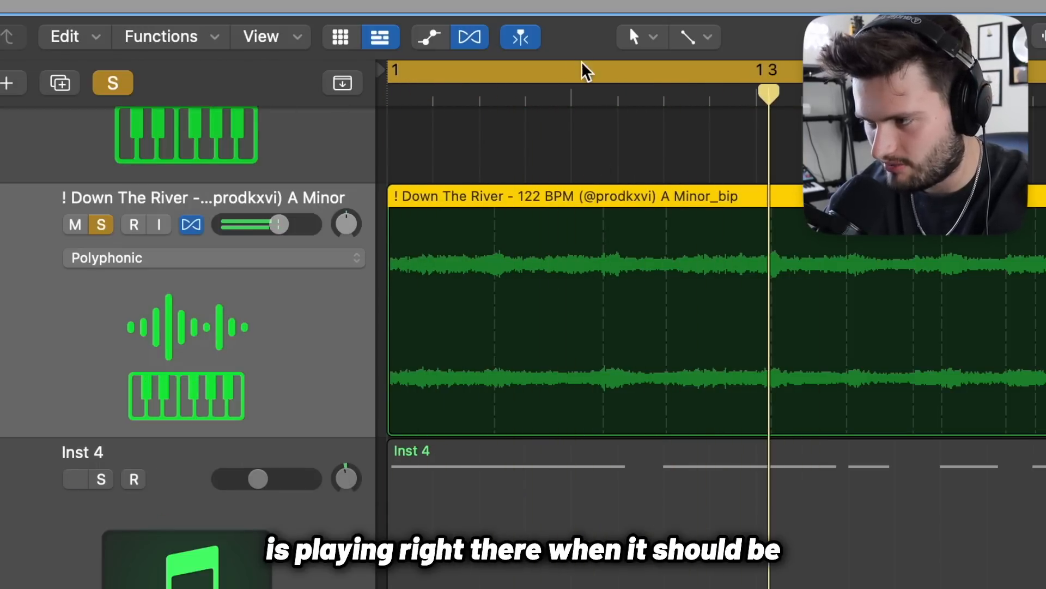
# Step: Align the late chop in the Down The River region to beat 1 2 with a flex marker and play it back
pyautogui.press('space')
pyautogui.click(570, 100)
pyautogui.click(571, 218)
pyautogui.press('space')
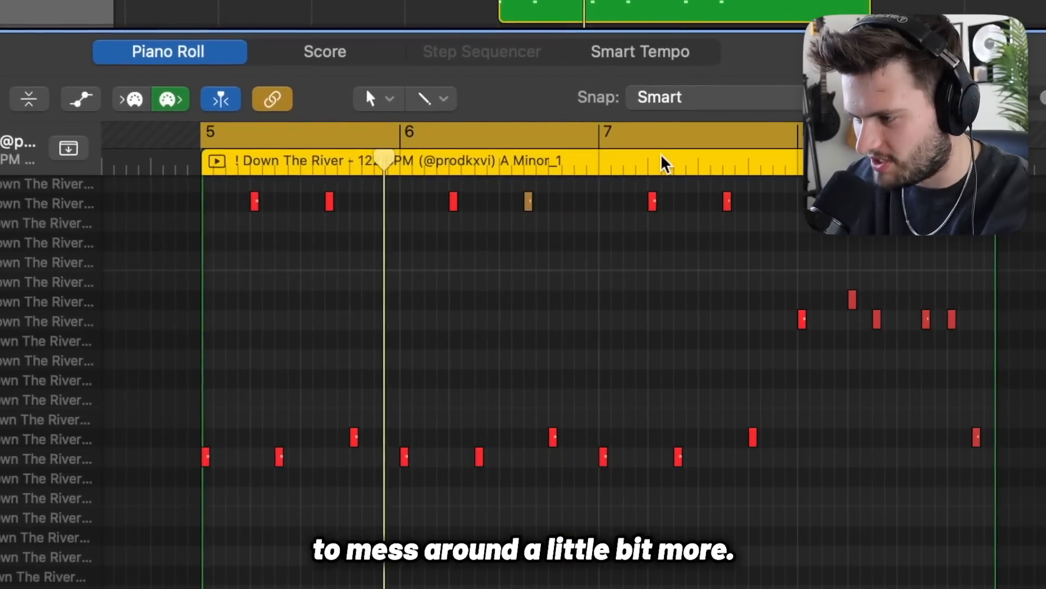
# Step: Play the flexed Down The River sample and examine its flex markers from the opening bars through the last region near bar 18
pyautogui.click(663, 164)
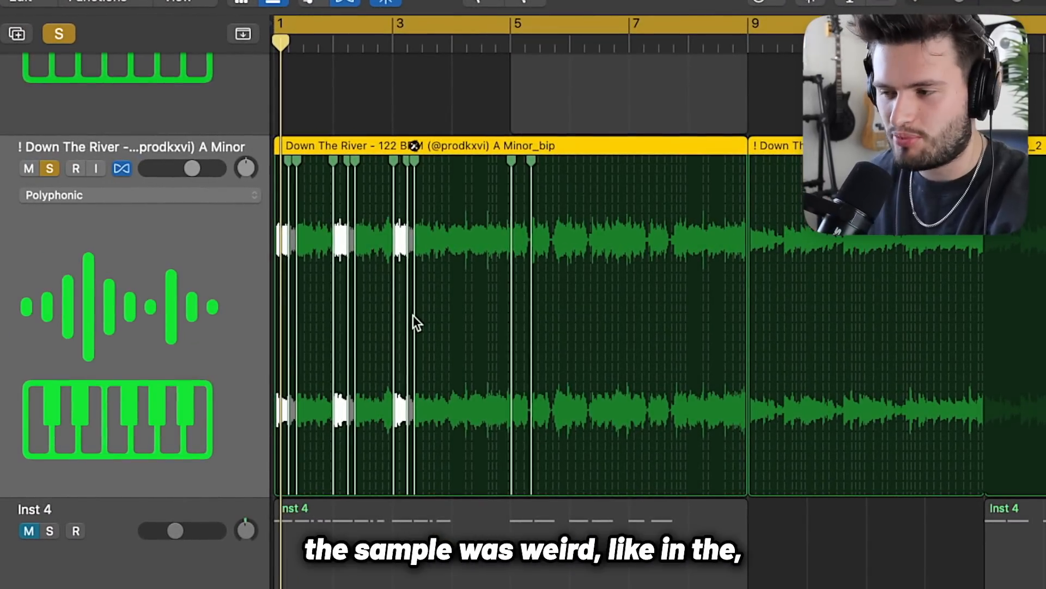
pyautogui.press('space')
pyautogui.scroll(5, 394, 265)
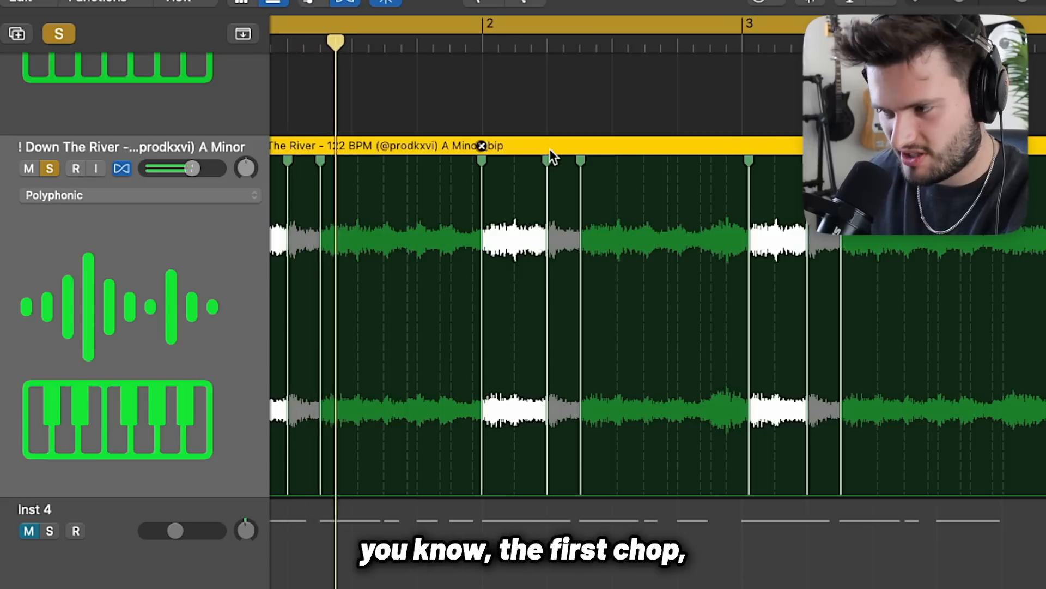
pyautogui.hscroll(-3, 551, 152)
pyautogui.scroll(-3, 551, 152)
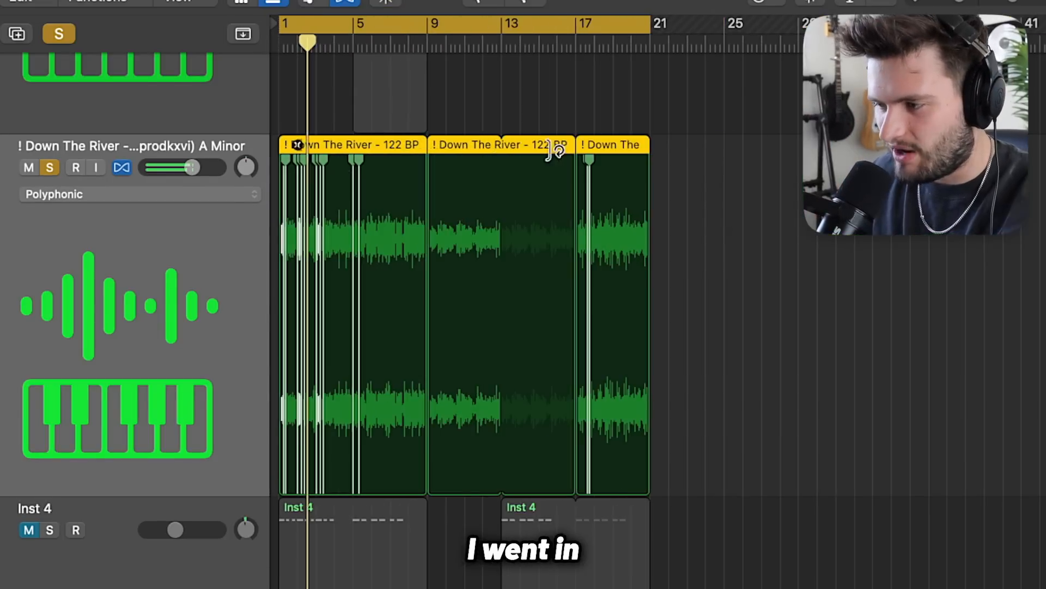
pyautogui.scroll(5, 553, 147)
pyautogui.hscroll(10, 552, 148)
pyautogui.hscroll(10, 555, 151)
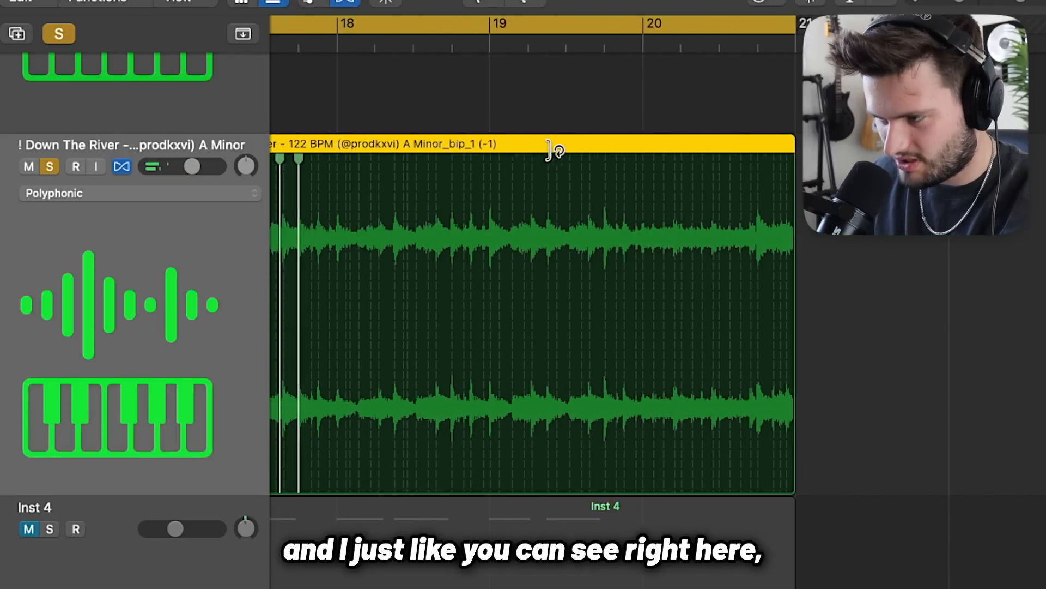
pyautogui.hscroll(-5, 555, 151)
pyautogui.scroll(4, 555, 151)
pyautogui.hscroll(2, 555, 152)
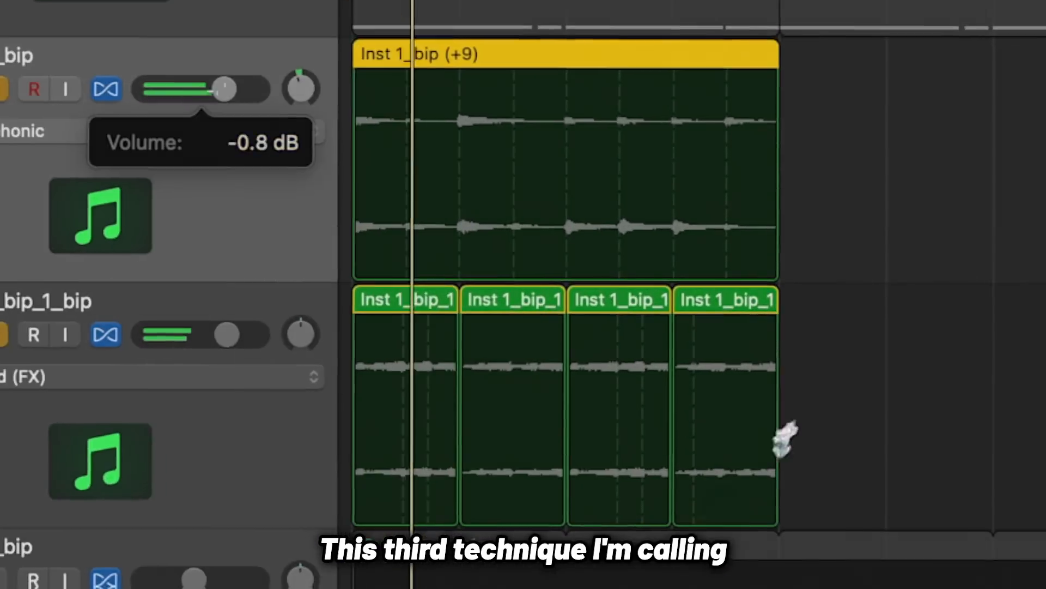
# Step: Lower the volume of the Inst 1_bip track during playback
pyautogui.moveTo(222, 86); pyautogui.dragTo(180, 81)
pyautogui.click(178, 84)
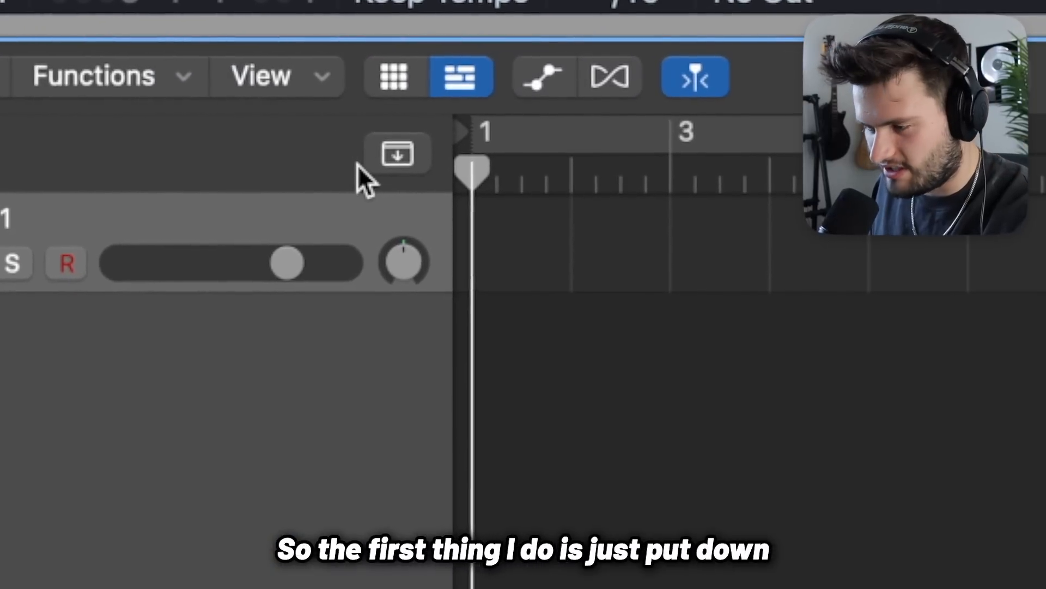
# Step: Record a four-bar part on the first instrument track and rework the ending notes in bar 4
pyautogui.press('r')
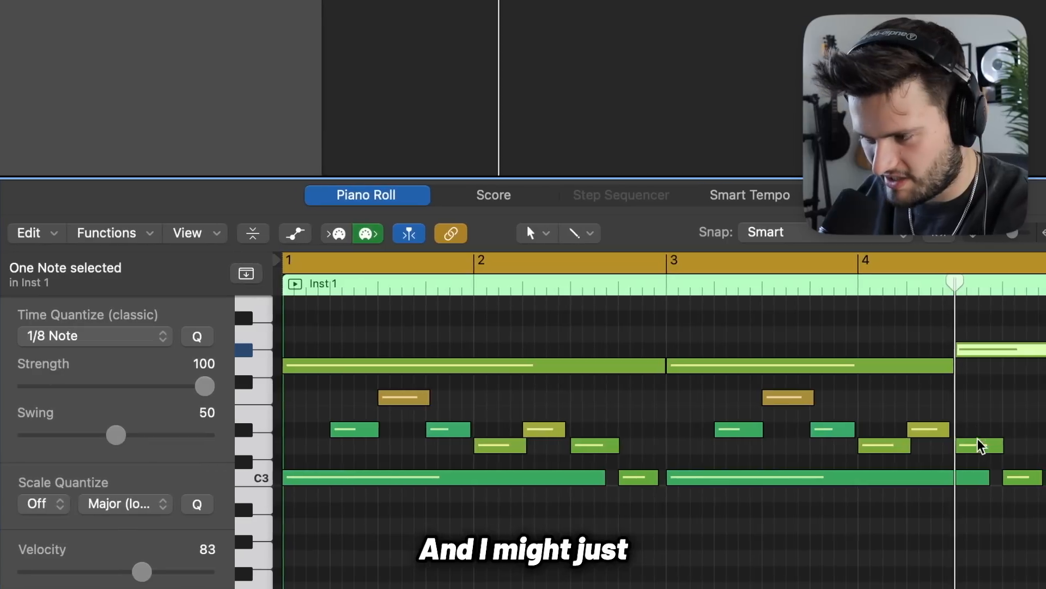
pyautogui.click(978, 445)
pyautogui.moveTo(1013, 480); pyautogui.dragTo(1013, 398)
pyautogui.press('space')
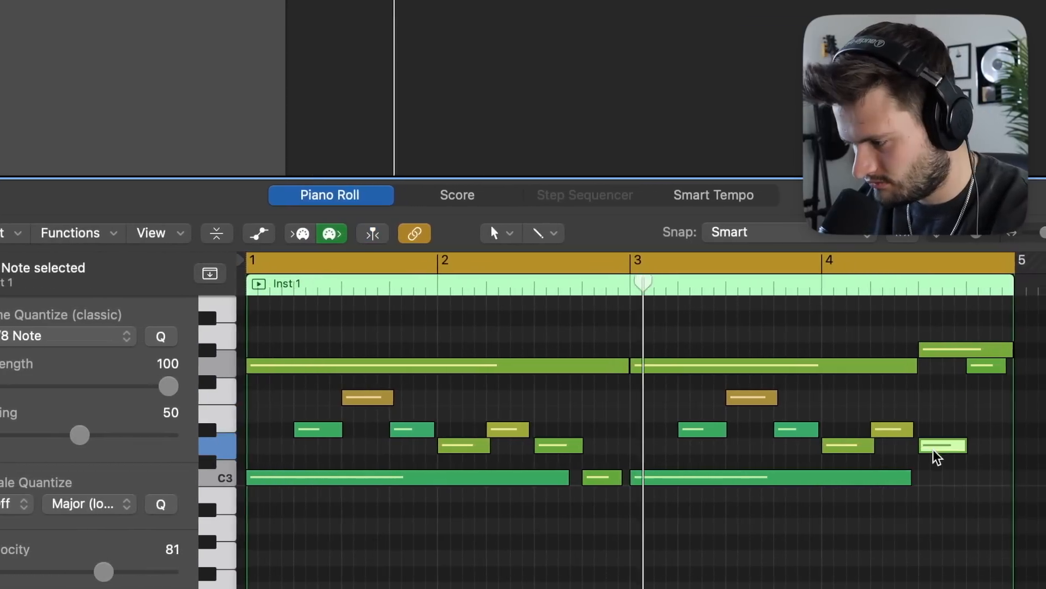
pyautogui.moveTo(935, 451); pyautogui.dragTo(1003, 480)
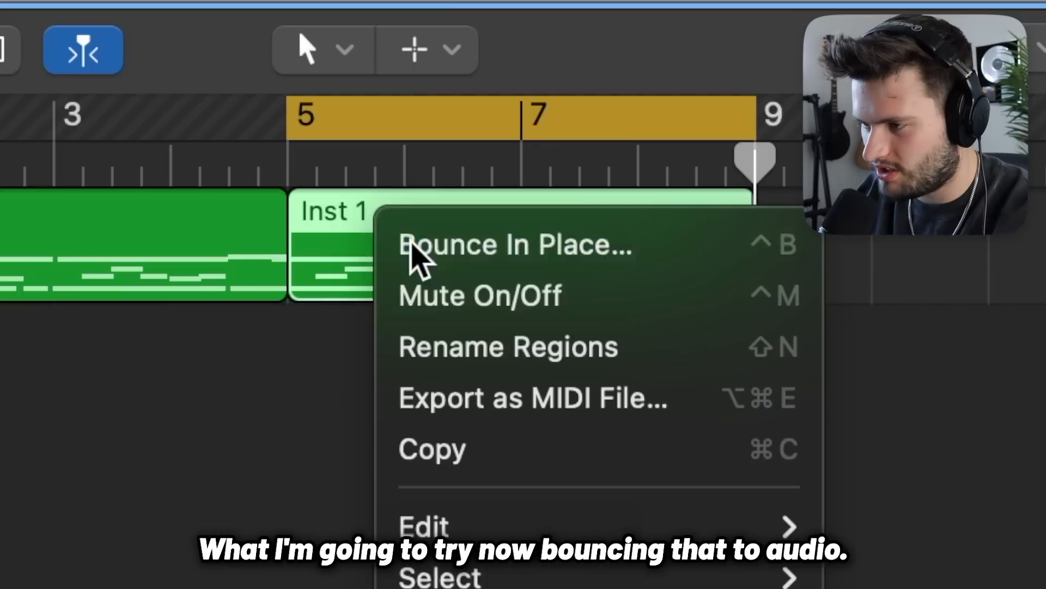
# Step: Bounce the Inst 1 region in place and set the resulting audio track's Flex mode to Polyphonic
pyautogui.click(409, 242)
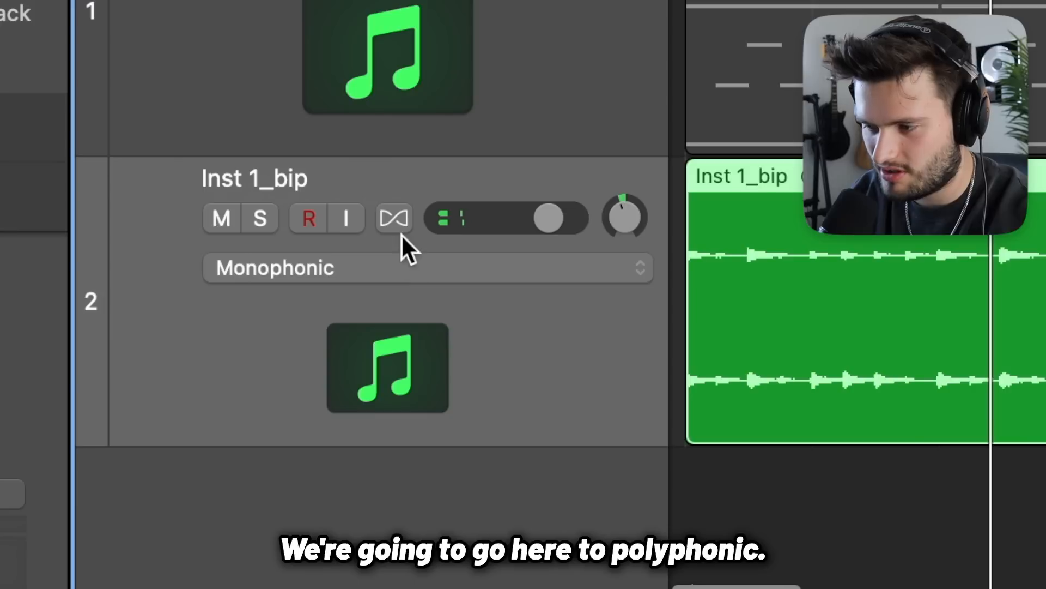
pyautogui.click(353, 259)
pyautogui.click(402, 367)
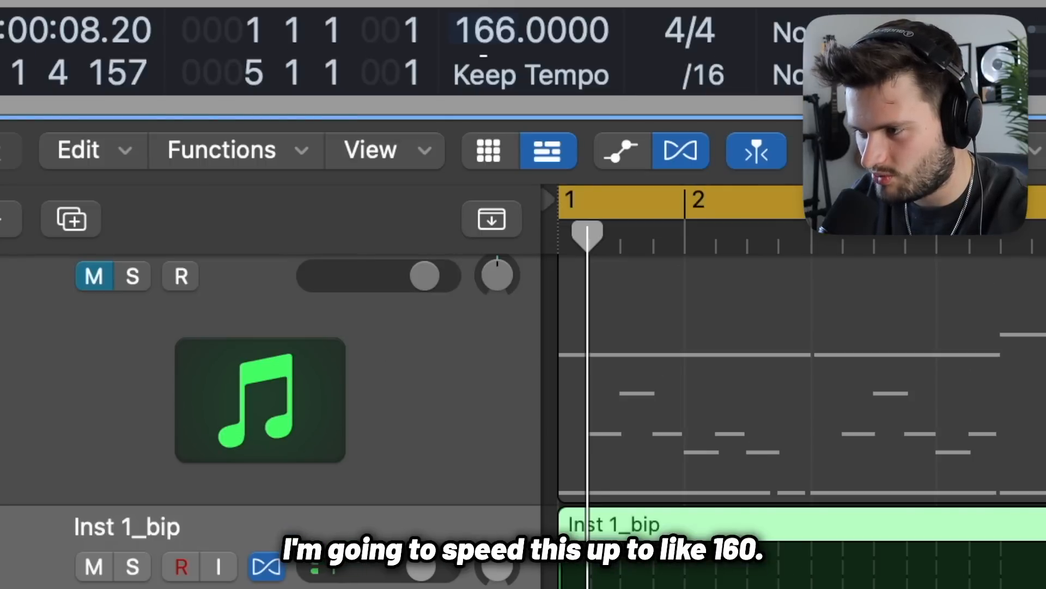
# Step: Set the project tempo to 161 and transpose the bounced Inst 1_bip region by -3
pyautogui.moveTo(485, 31); pyautogui.dragTo(485, 34)
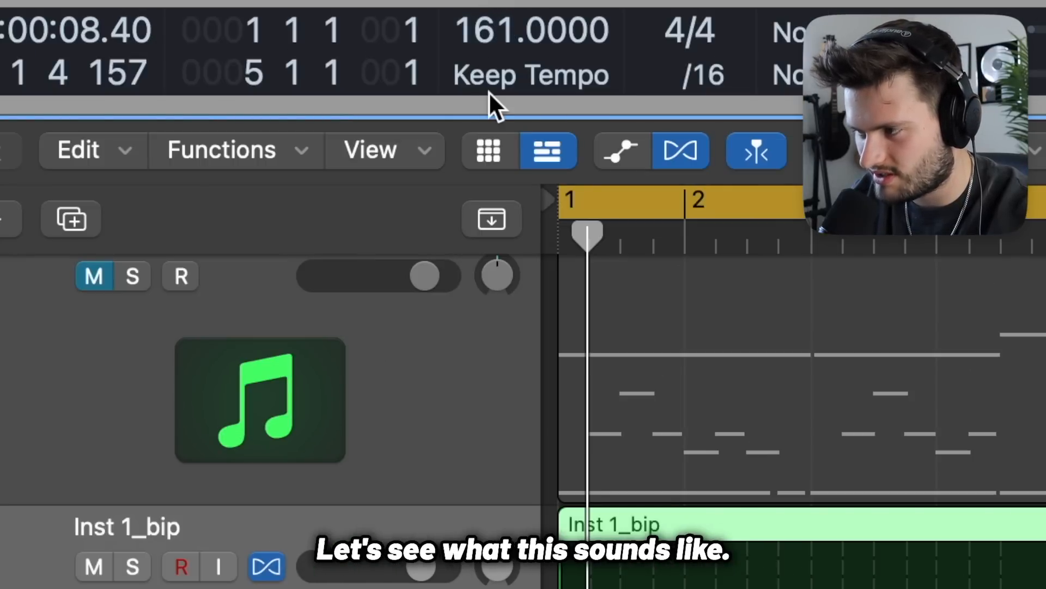
pyautogui.press('space')
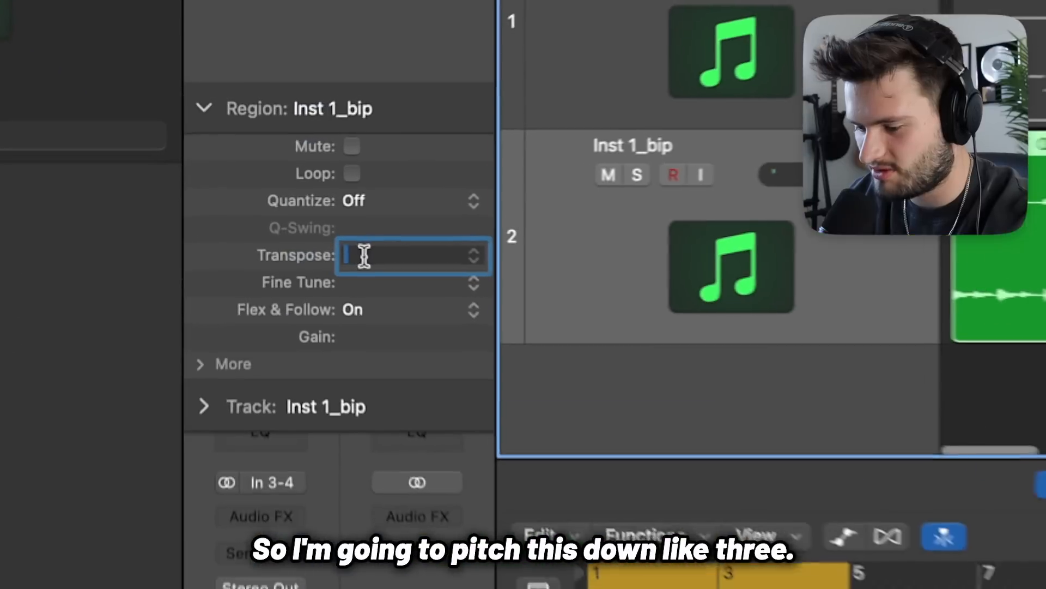
pyautogui.write('-3')
pyautogui.press('Return')
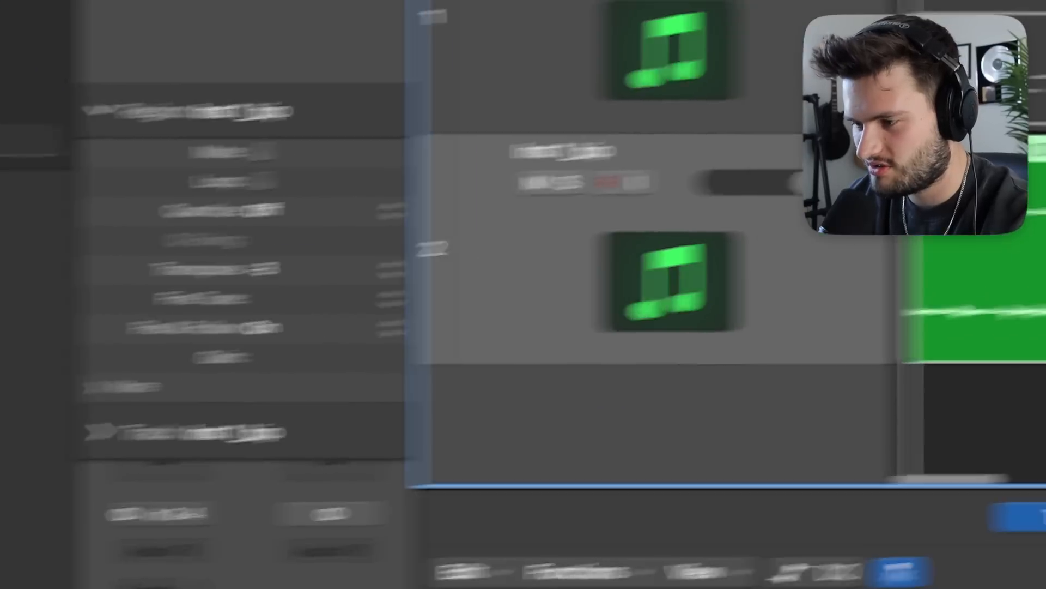
pyautogui.moveTo(361, 227); pyautogui.dragTo(359, 226)
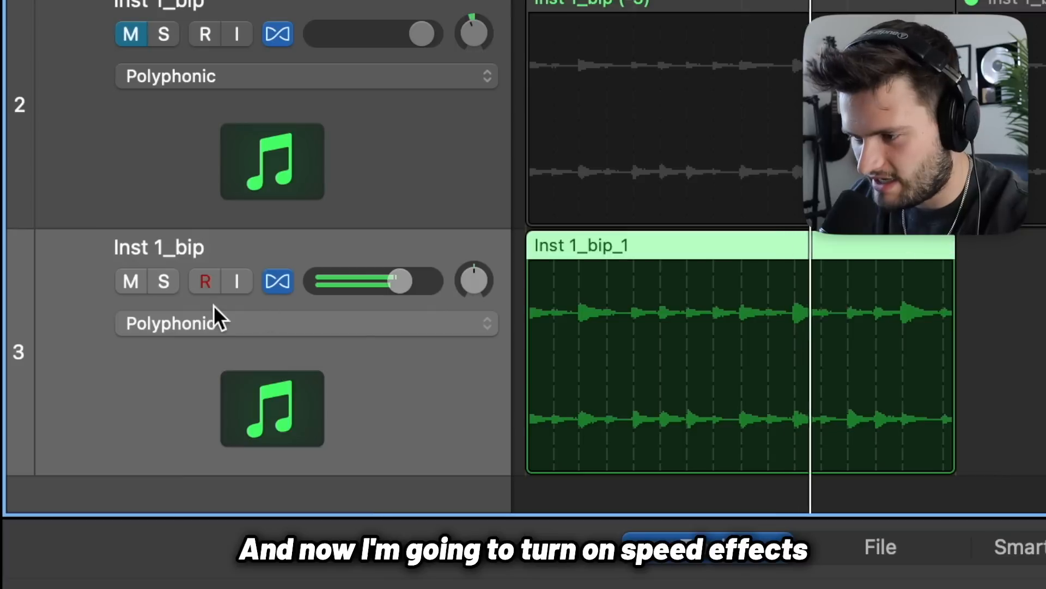
# Step: Set the third track's Flex mode to Speed (FX) and compress its Inst 1_bip_1 region to half its length
pyautogui.click(215, 316)
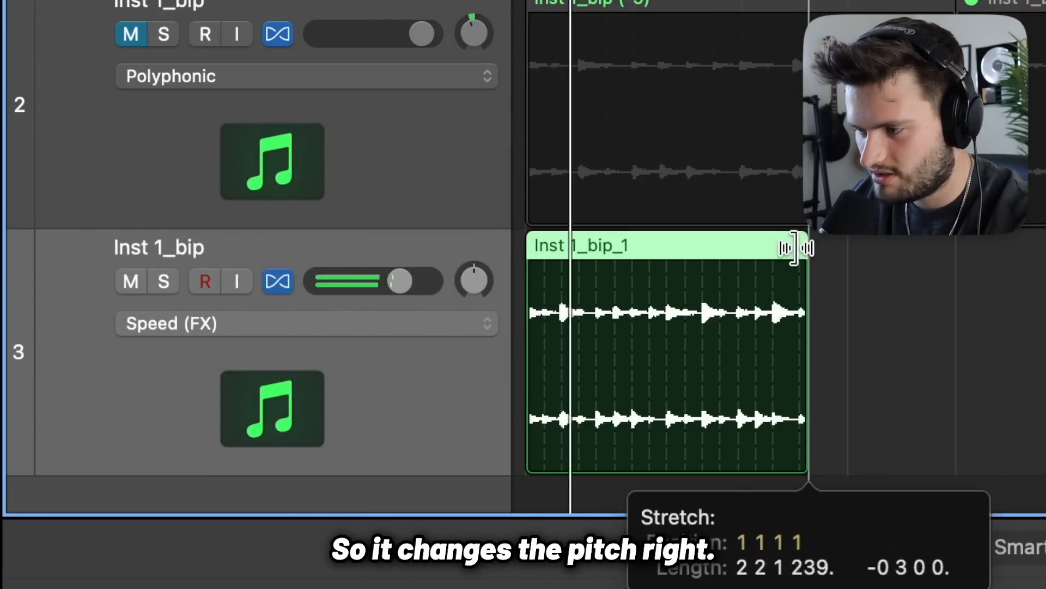
pyautogui.press('space')
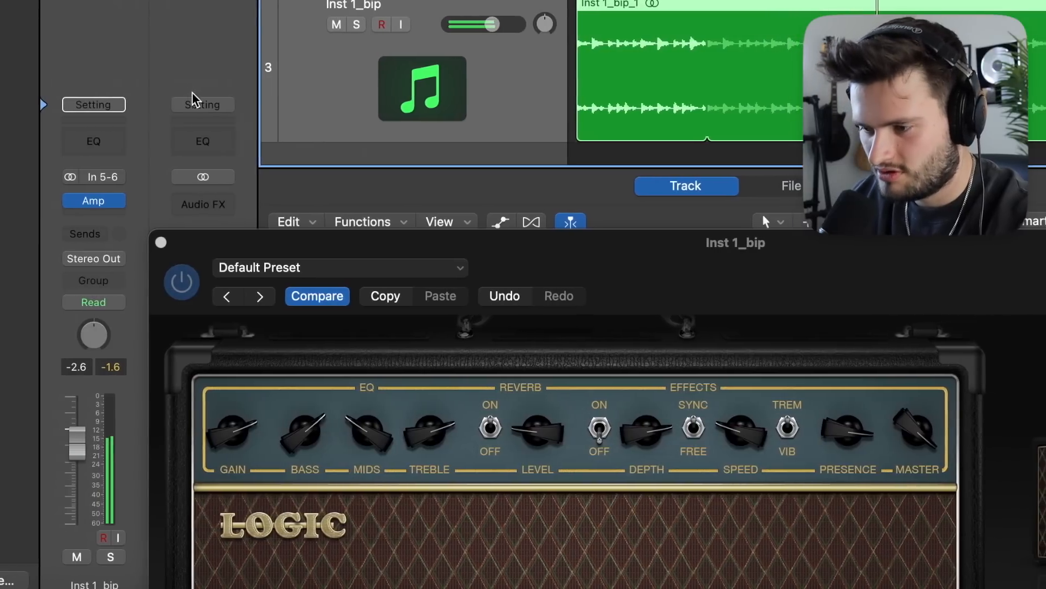
# Step: Load the KXVI MAS… channel strip setting on the output channel
pyautogui.click(187, 104)
pyautogui.moveTo(253, 457)
pyautogui.click(436, 455)
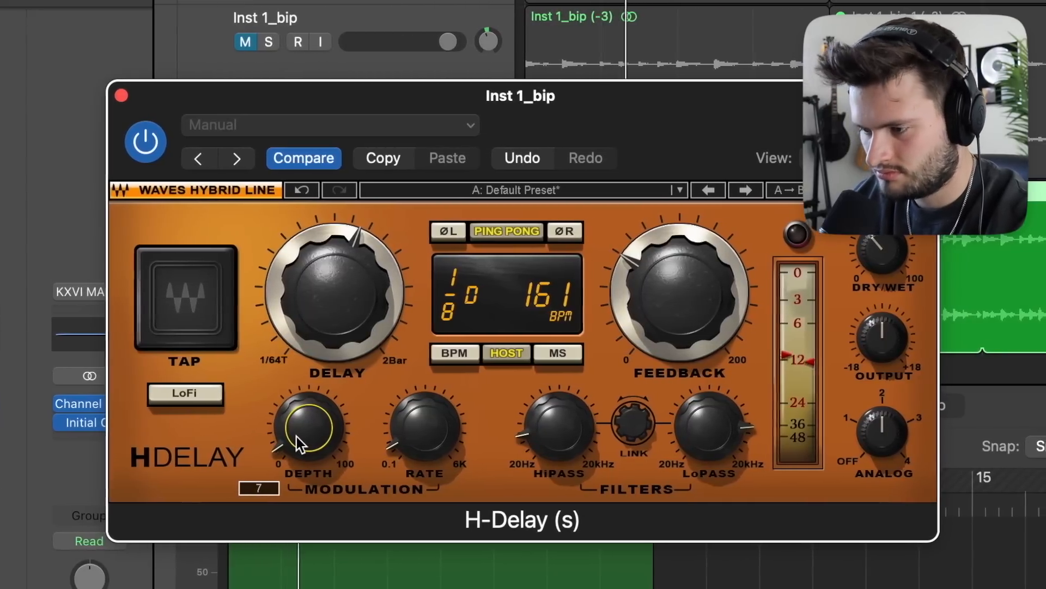
# Step: Adjust the modulation rate and depth of the H-Delay on the Inst 1_bip track
pyautogui.moveTo(413, 452); pyautogui.dragTo(428, 502)
pyautogui.moveTo(305, 436); pyautogui.dragTo(305, 446)
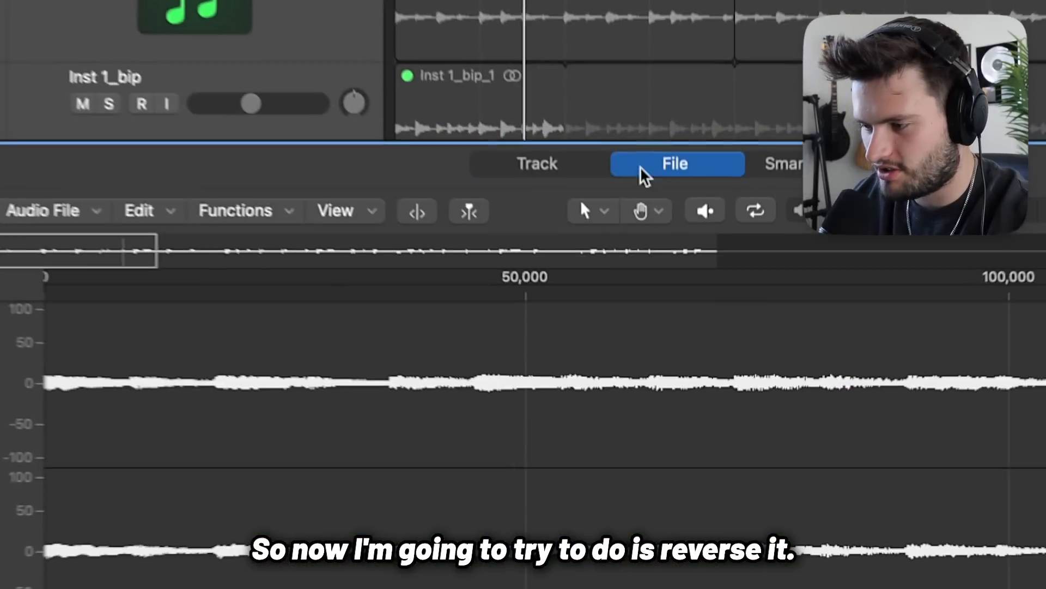
# Step: Reverse the bounced audio file and stretch the Inst 1_bip_1_bip region to half speed
pyautogui.click(241, 217)
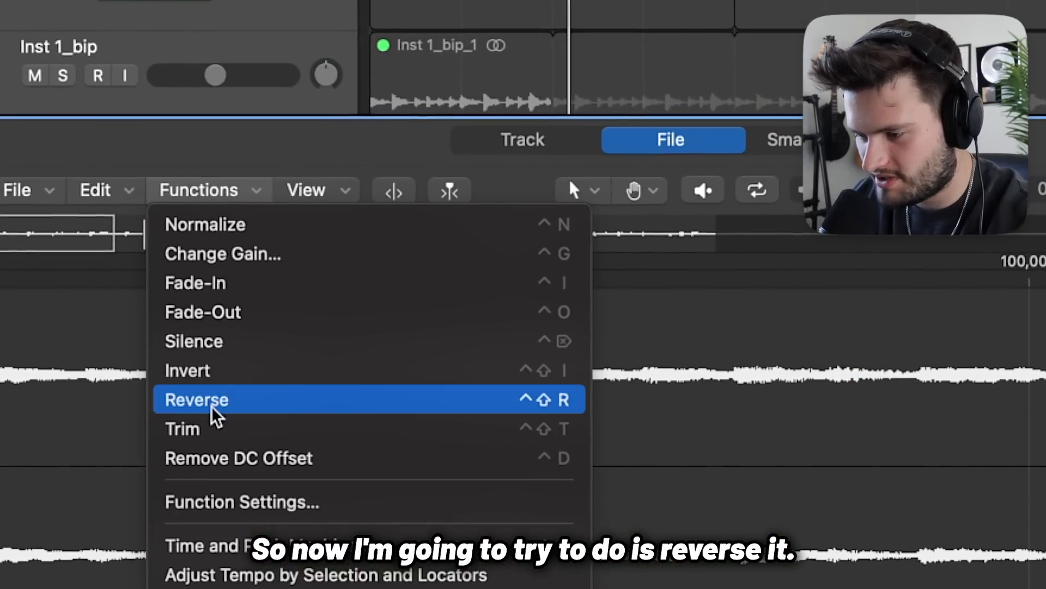
pyautogui.click(250, 422)
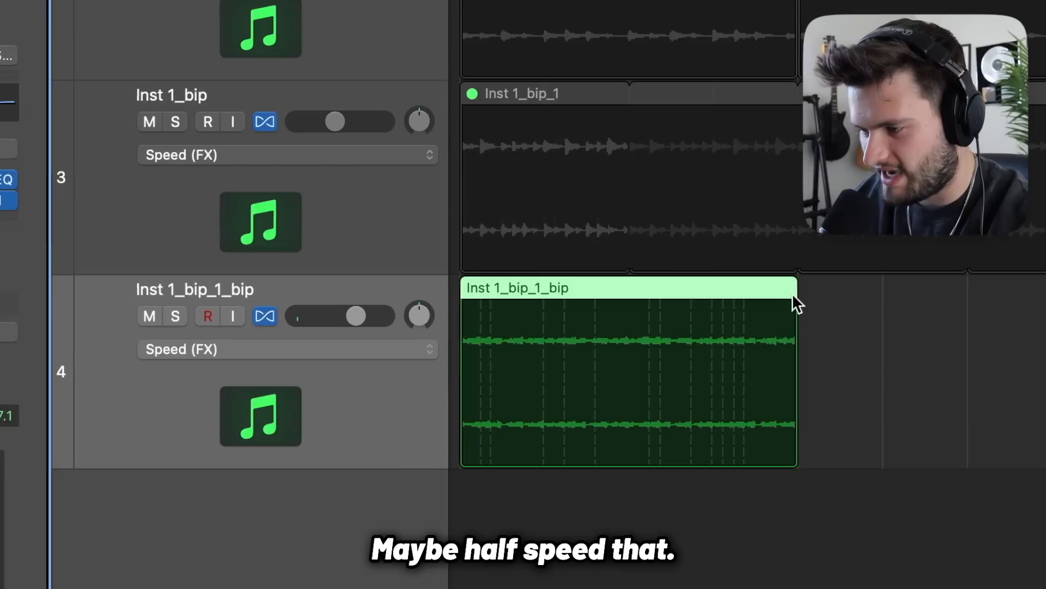
pyautogui.moveTo(794, 299); pyautogui.dragTo(1043, 300)
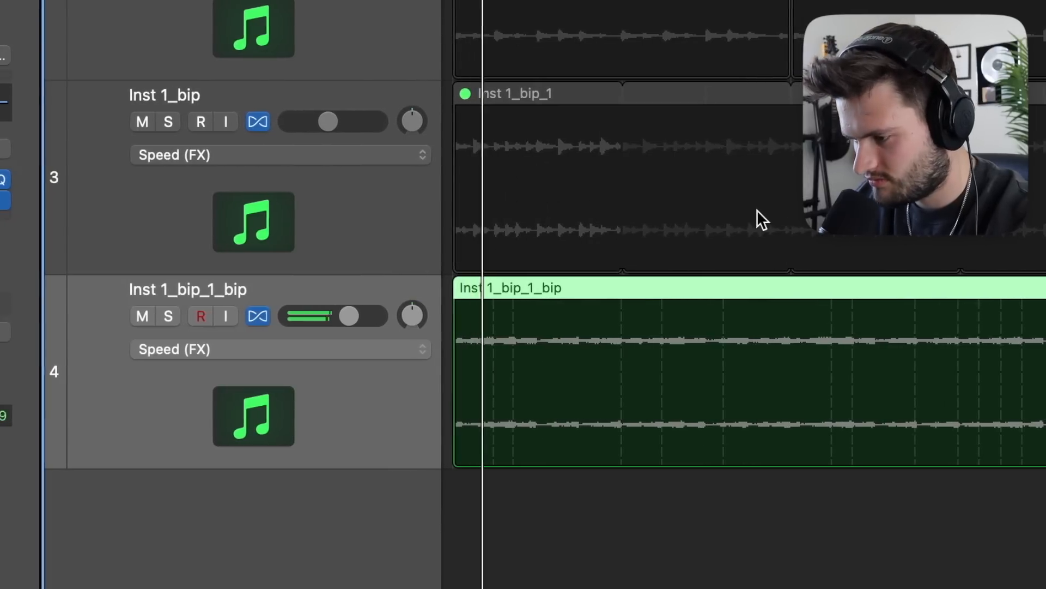
# Step: Lower the reversed track's volume, cut its region into one-bar pieces filling four bars, and play them back
pyautogui.moveTo(288, 326); pyautogui.dragTo(353, 320)
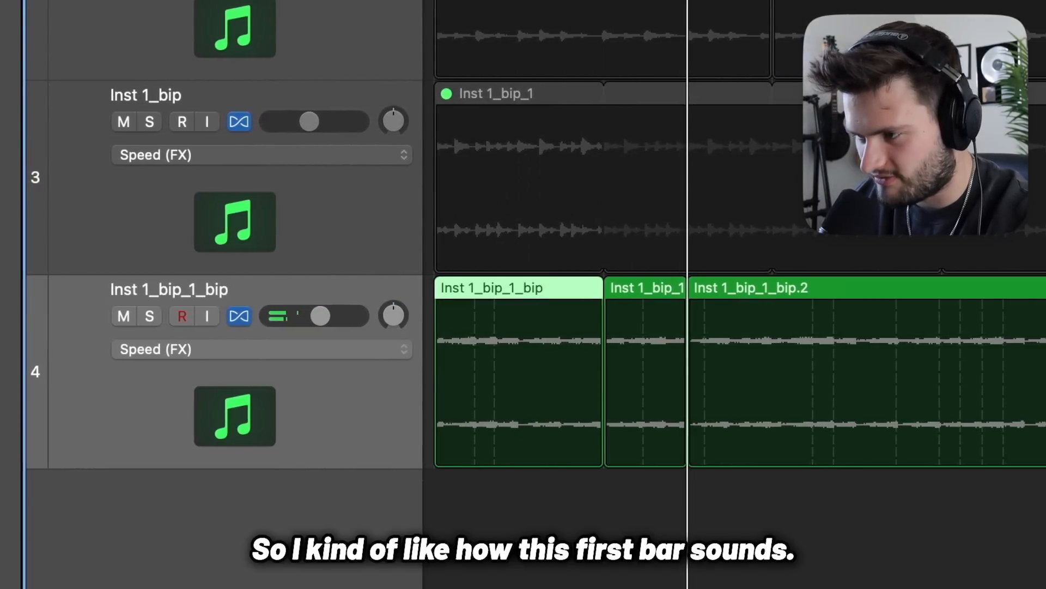
pyautogui.moveTo(1038, 545); pyautogui.dragTo(261, 333)
pyautogui.press('space')
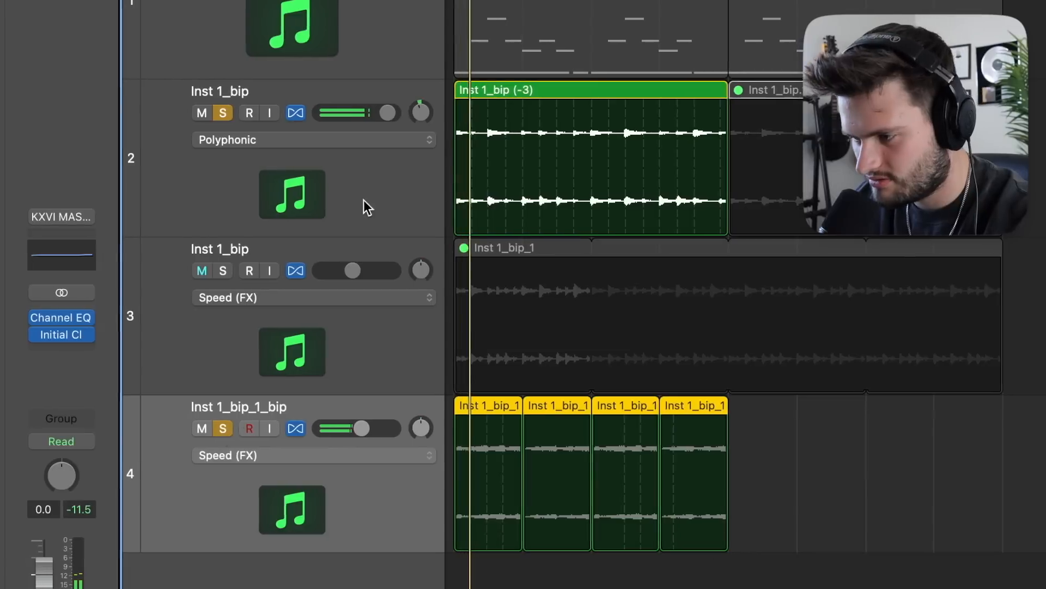
# Step: Lower the Inst 1_bip_1_bip track's volume further and add Decimort 2 with the MPC60 preset, adjusting its resampler frequency
pyautogui.moveTo(376, 428); pyautogui.dragTo(343, 428)
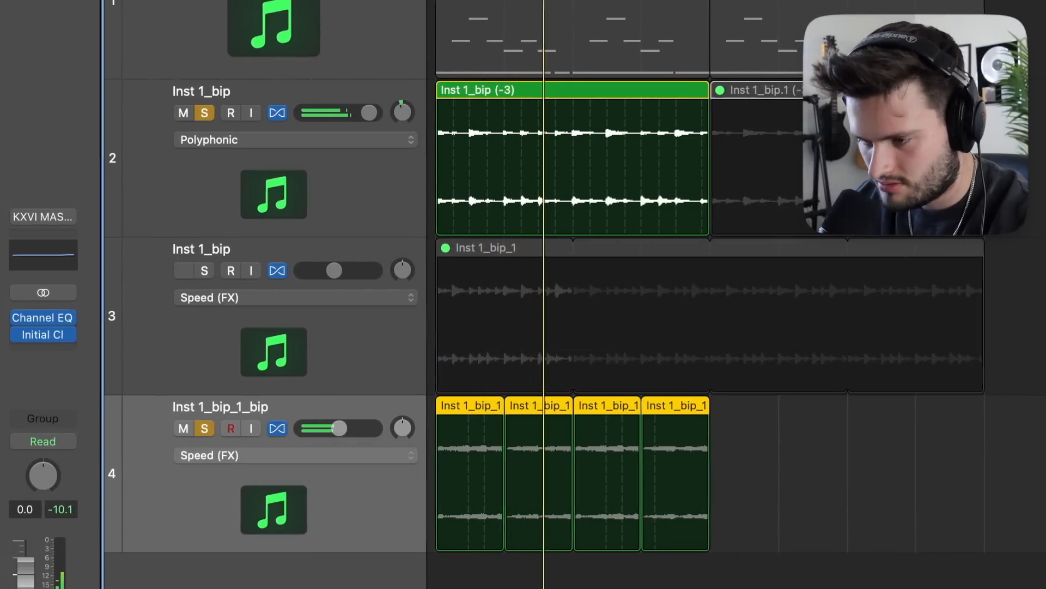
pyautogui.click(1, 334)
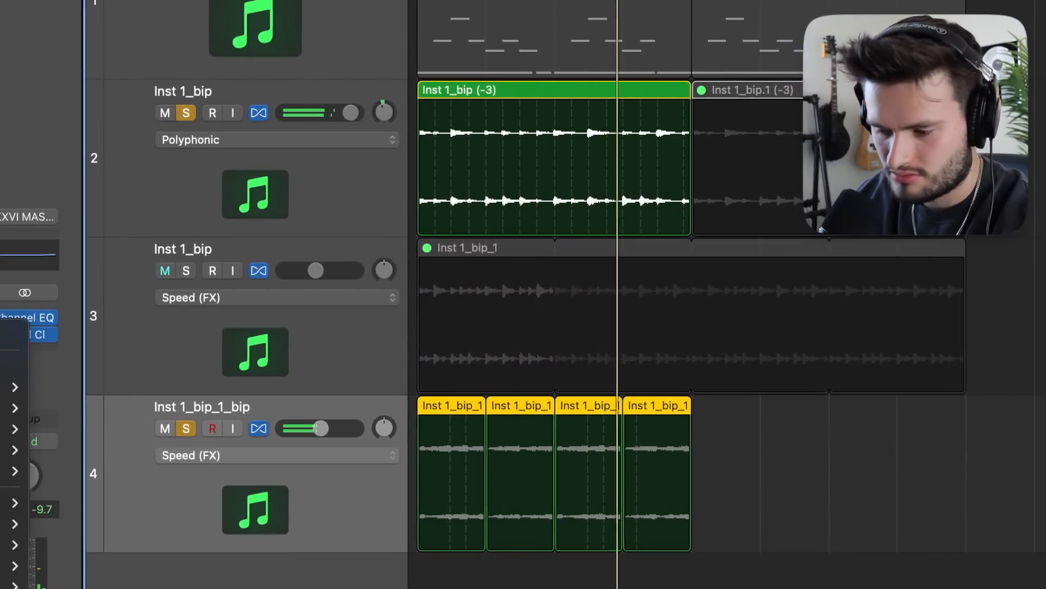
pyautogui.moveTo(2, 585)
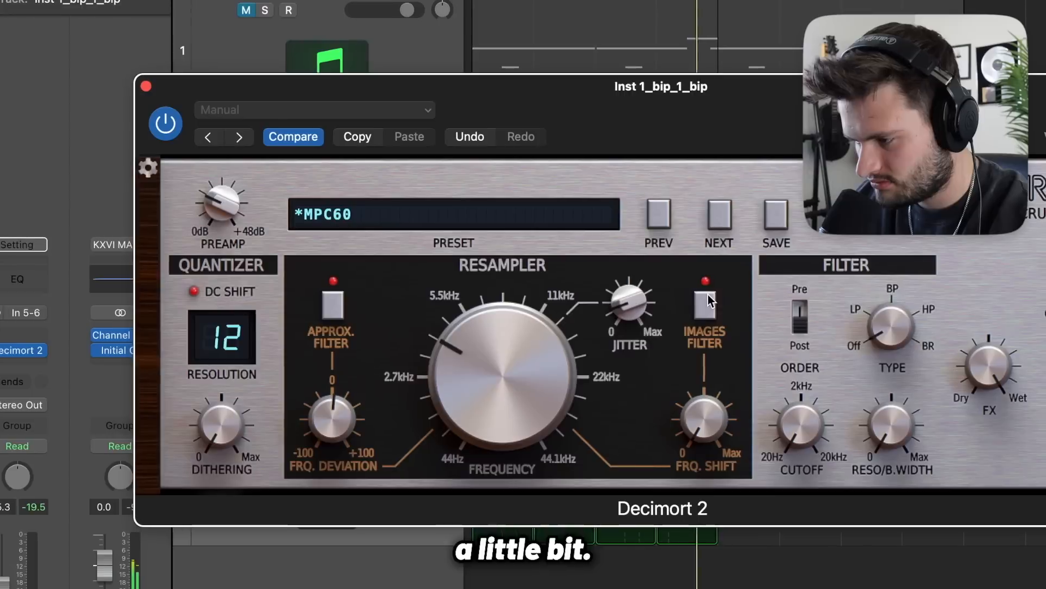
pyautogui.moveTo(515, 378); pyautogui.dragTo(500, 344)
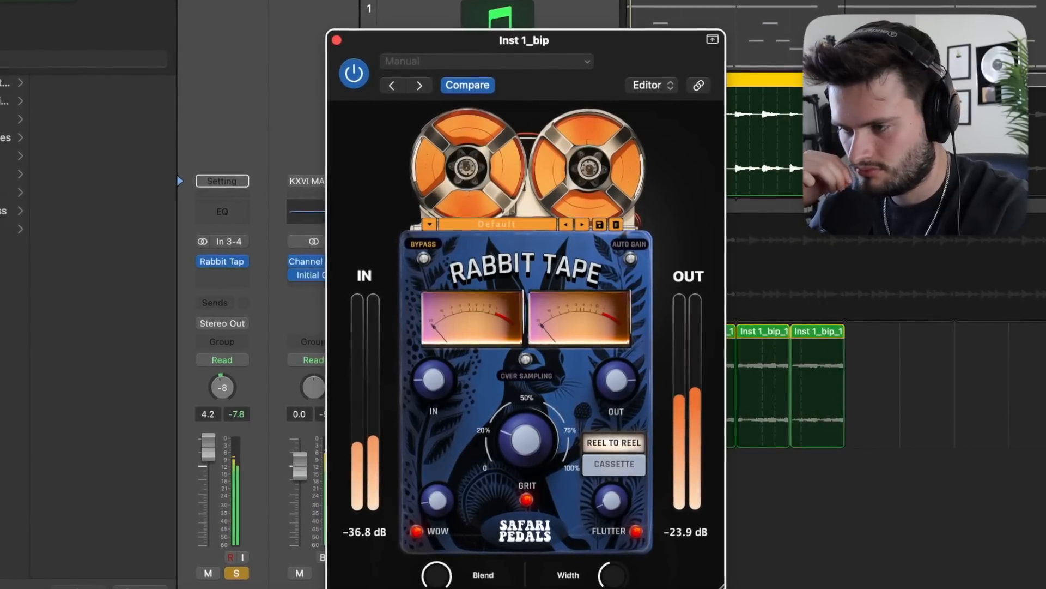
# Step: Trim the +9 transposed Inst 1_bip region to two bars and stretch it to four bars for half speed
pyautogui.click(337, 40)
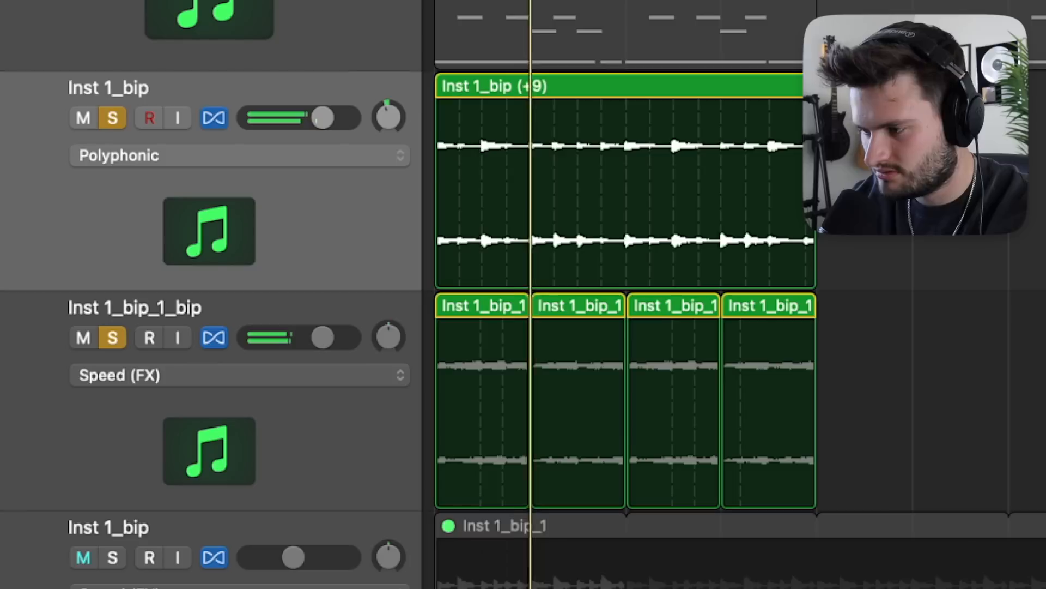
pyautogui.moveTo(813, 271); pyautogui.dragTo(626, 240)
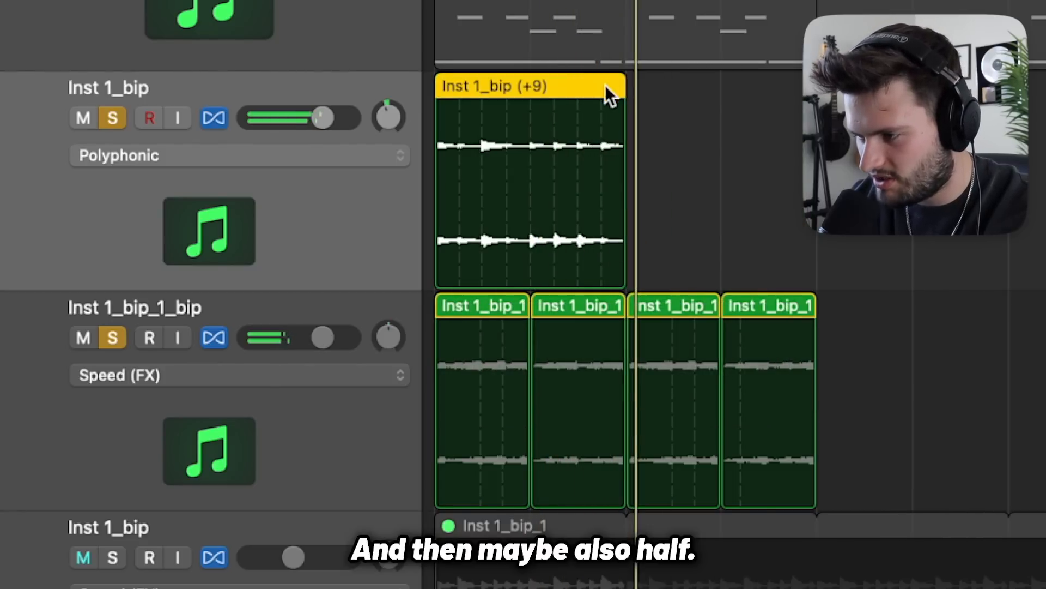
pyautogui.moveTo(622, 86); pyautogui.dragTo(760, 87)
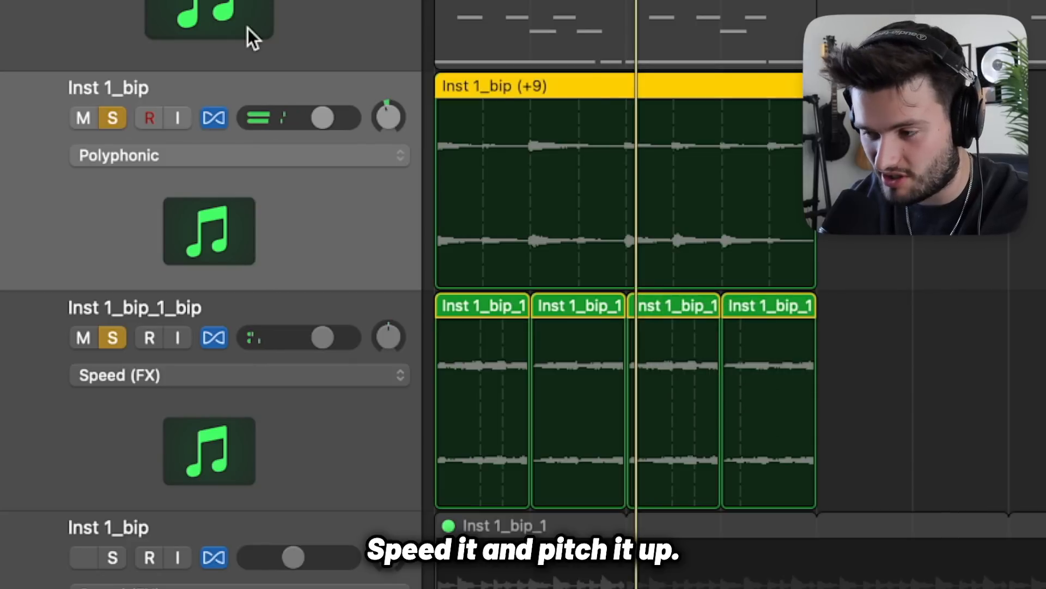
# Step: Adjust the Inst 1_bip track's volume and reverb mix, and set its Deja Vu effect to a 1/8 loop with more smoothing
pyautogui.moveTo(322, 118); pyautogui.dragTo(320, 117)
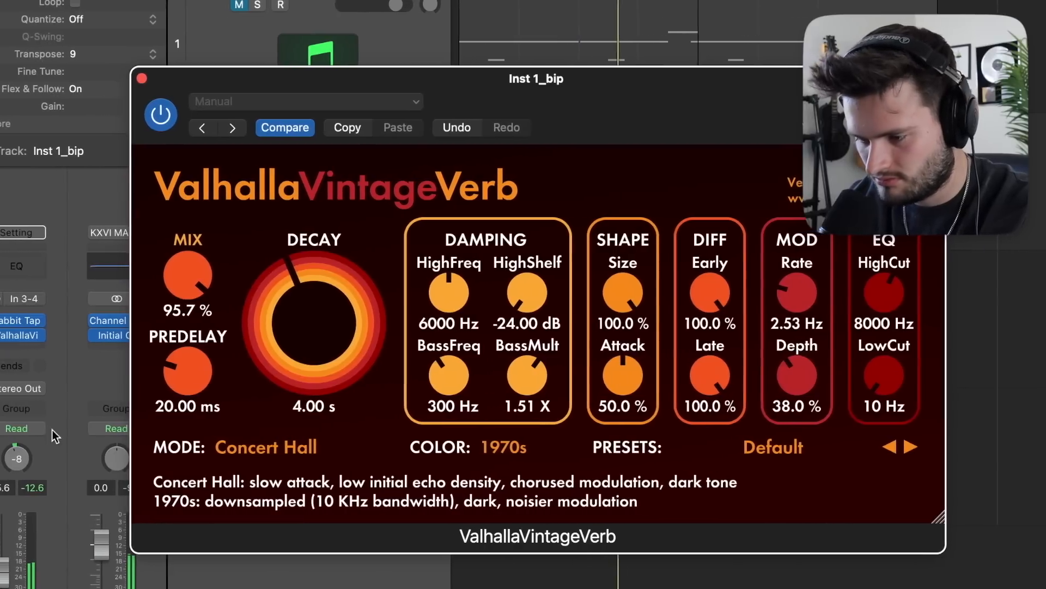
pyautogui.moveTo(194, 278); pyautogui.dragTo(194, 246)
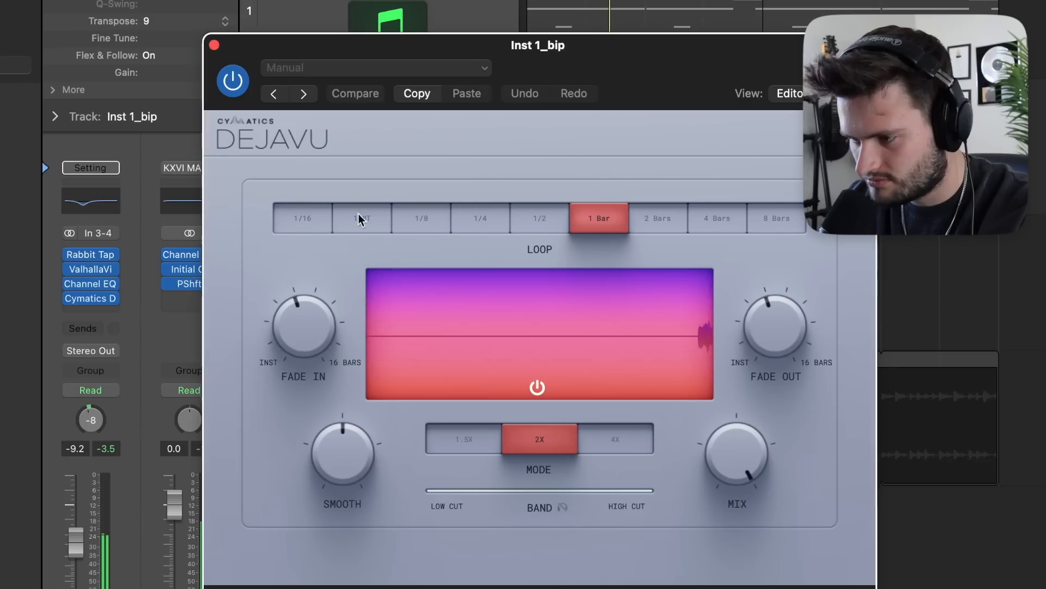
pyautogui.click(413, 223)
pyautogui.moveTo(326, 476); pyautogui.dragTo(322, 394)
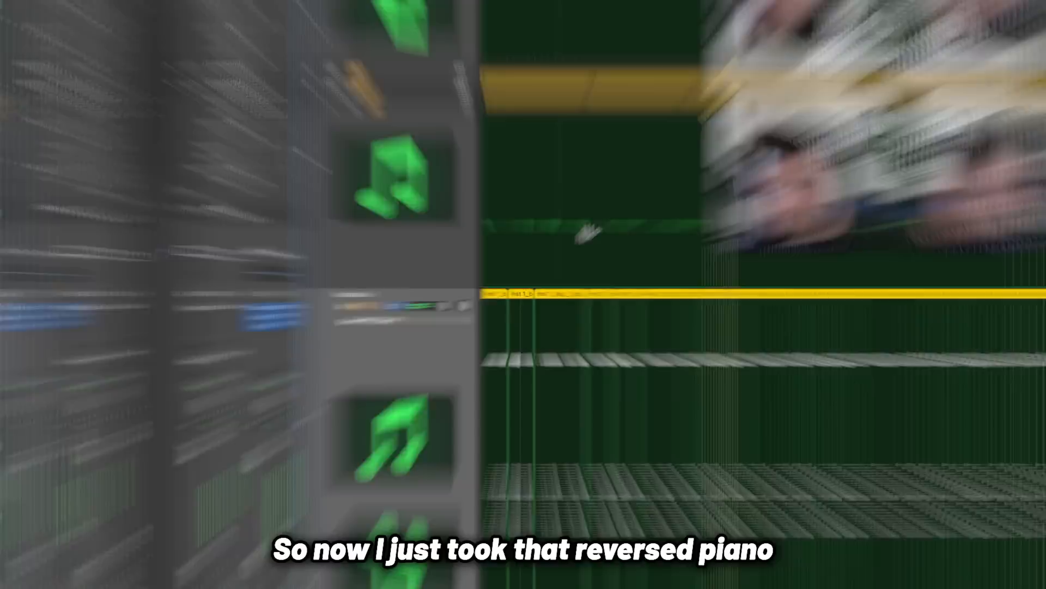
# Step: Play through the chopped Audio 5 regions and clear the track solos to hear them with the full arrangement
pyautogui.scroll(-3, 477, 297)
pyautogui.scroll(-8, 473, 338)
pyautogui.scroll(5, 472, 342)
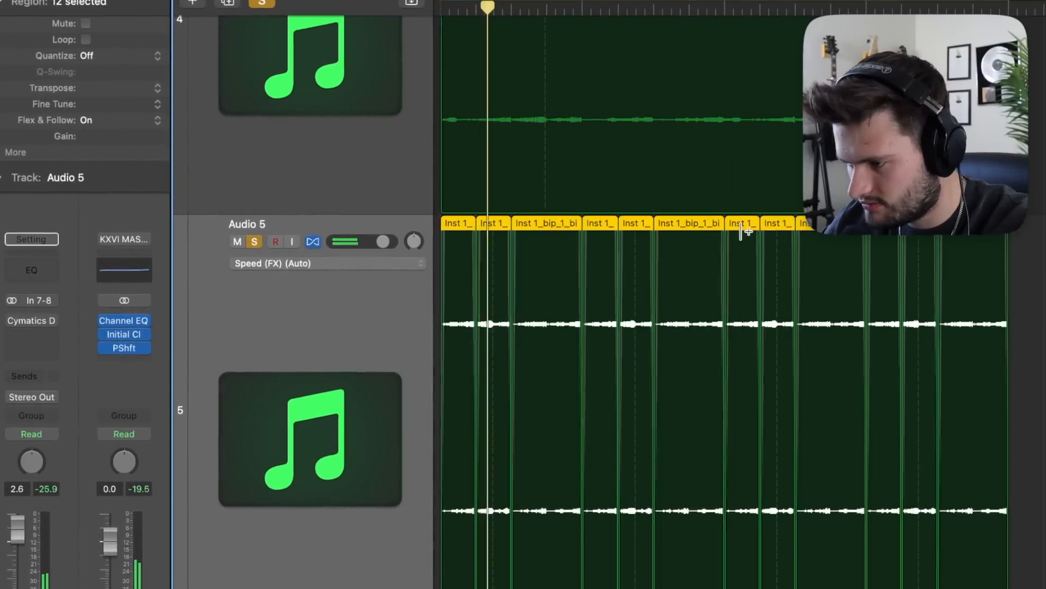
pyautogui.scroll(-10, 741, 232)
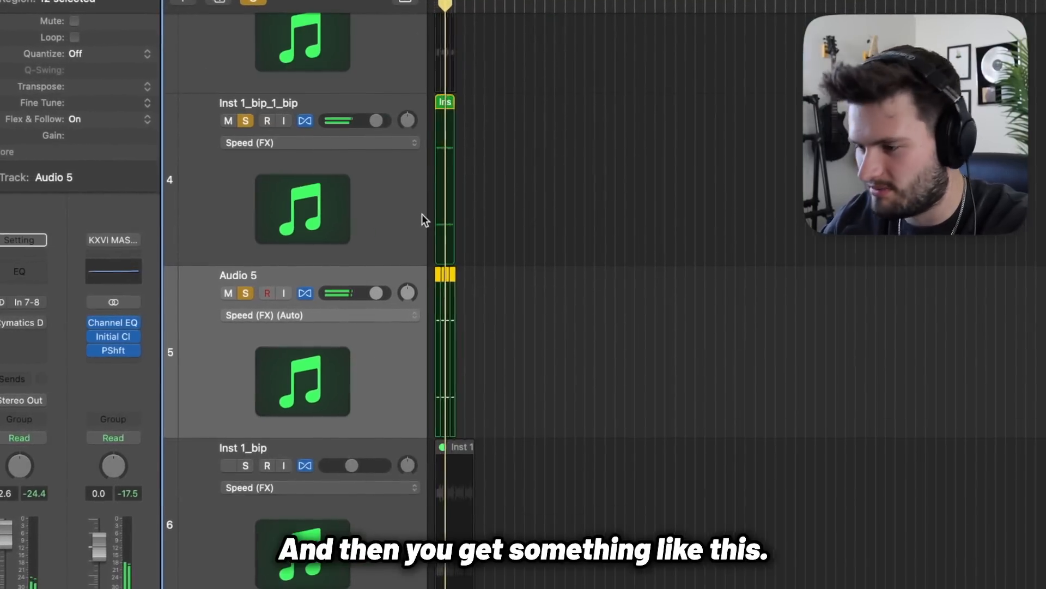
pyautogui.press('super+Right')
pyautogui.click(246, 1)
pyautogui.press('super+Right')
pyautogui.press('super+Right')
pyautogui.press('super+Right')
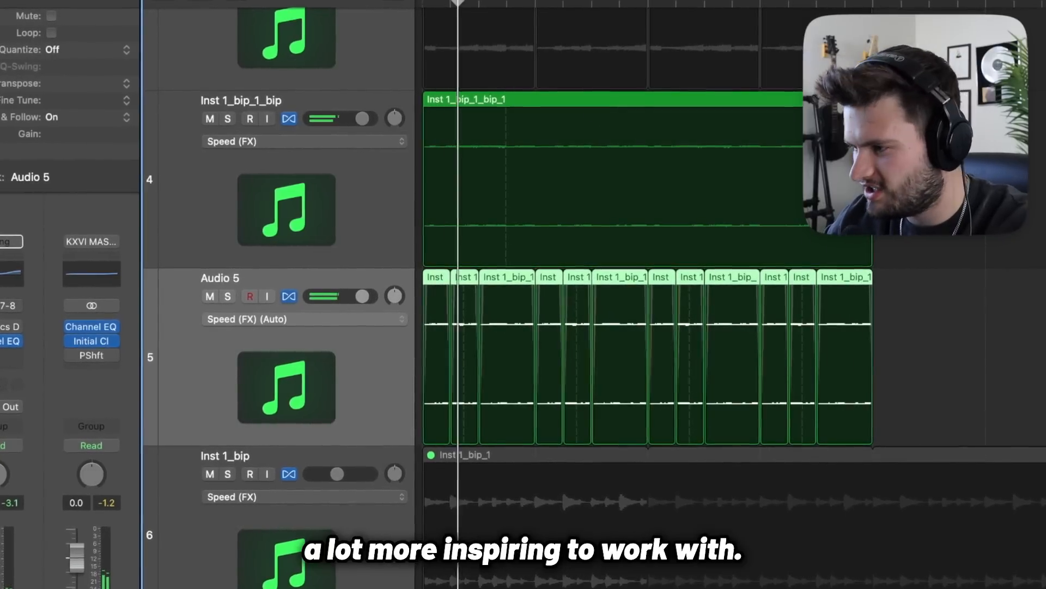
# Step: Add ShaperBox 3 to the Inst 1_bip_1_bip_1_bip track and apply a sine curve in its Pan shaper alongside Volume
pyautogui.scroll(3, 491, 294)
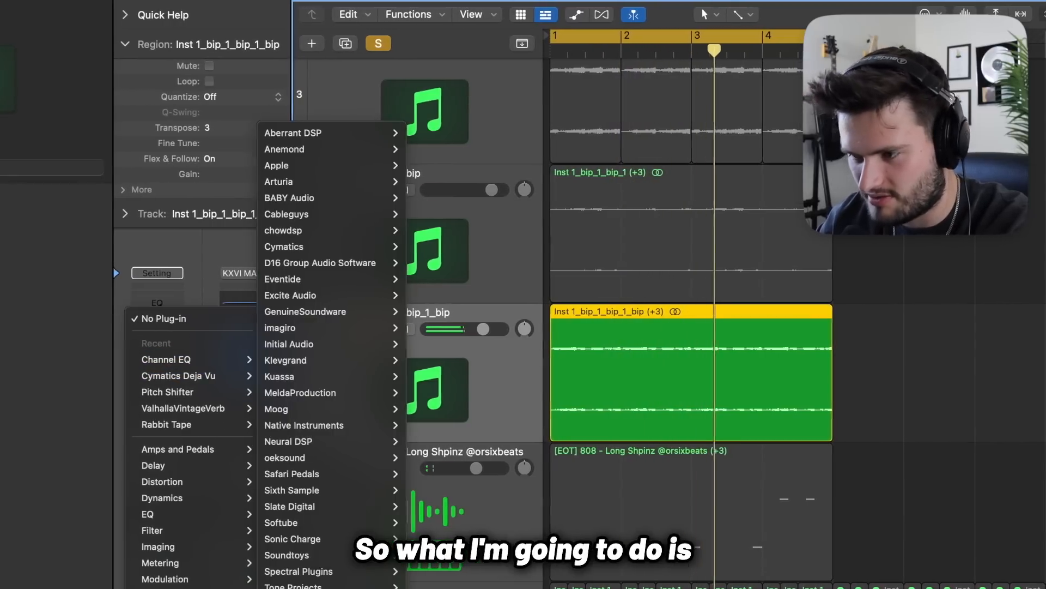
pyautogui.click(436, 212)
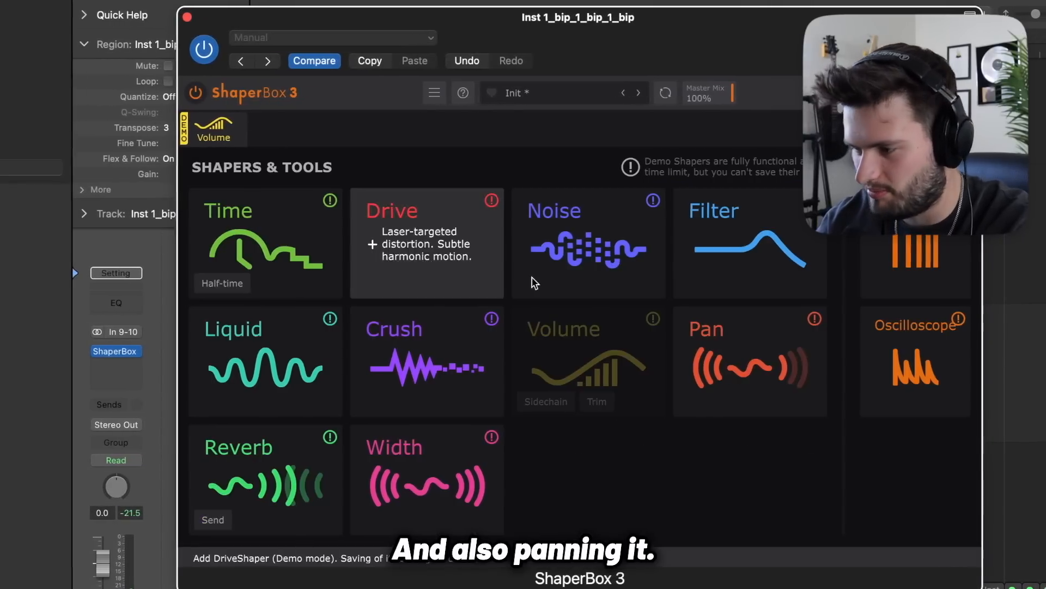
pyautogui.click(716, 336)
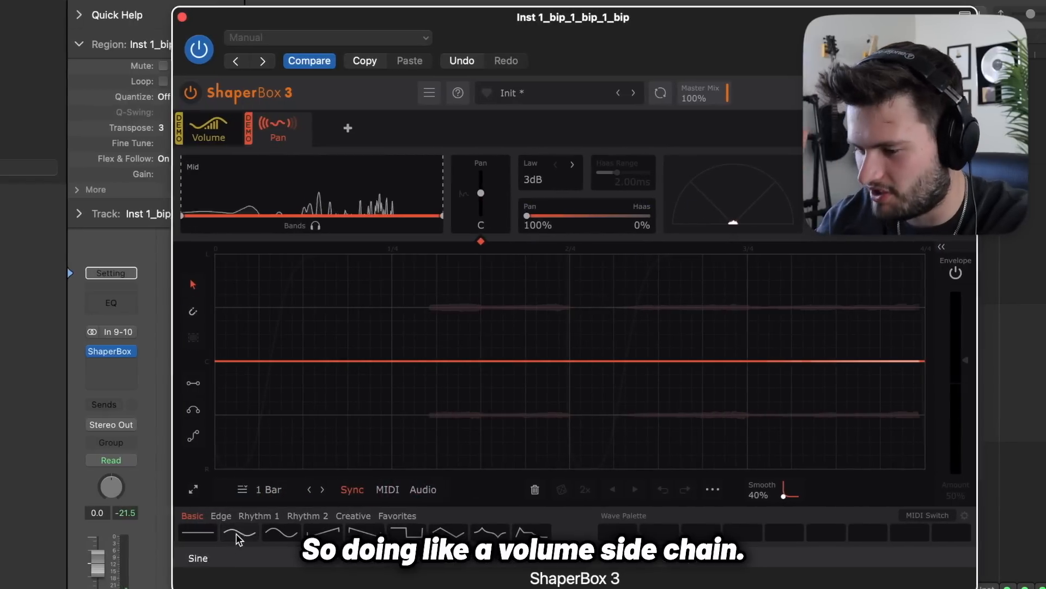
pyautogui.click(234, 534)
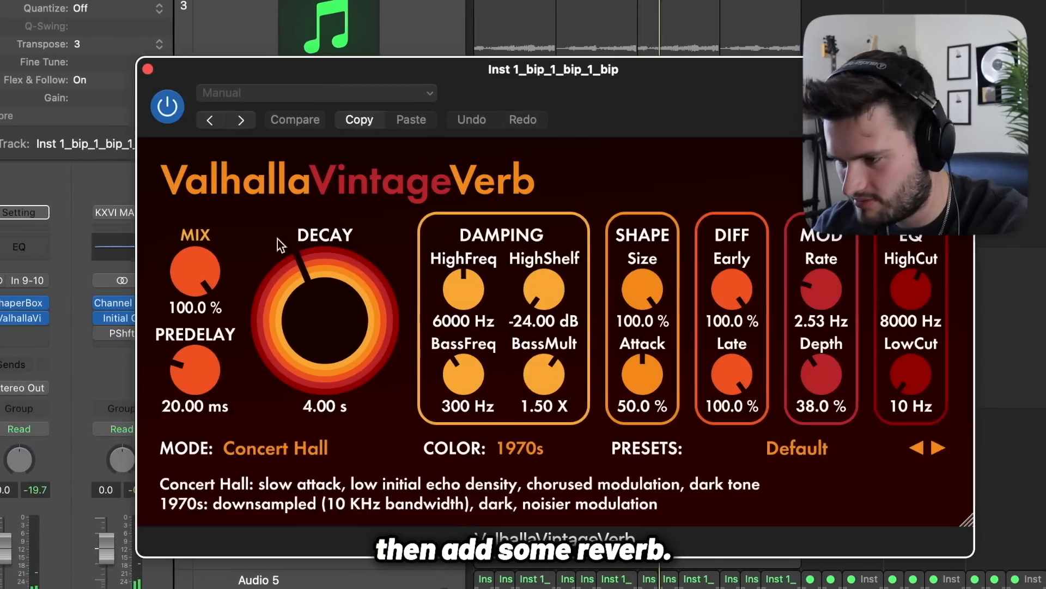
# Step: Set the ValhallaVintageVerb mix to 39.8% on the Inst 1_bip_1_bip_1_bip track, lower its BassMult and raise its LowCut
pyautogui.moveTo(193, 269); pyautogui.dragTo(196, 305)
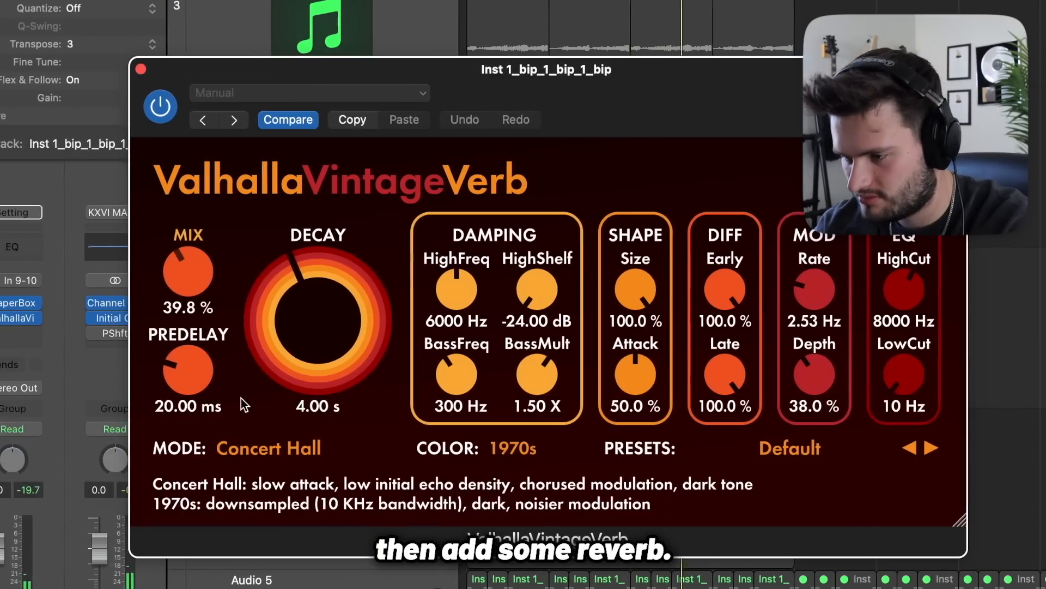
pyautogui.moveTo(531, 374); pyautogui.dragTo(534, 436)
pyautogui.moveTo(898, 374); pyautogui.dragTo(899, 332)
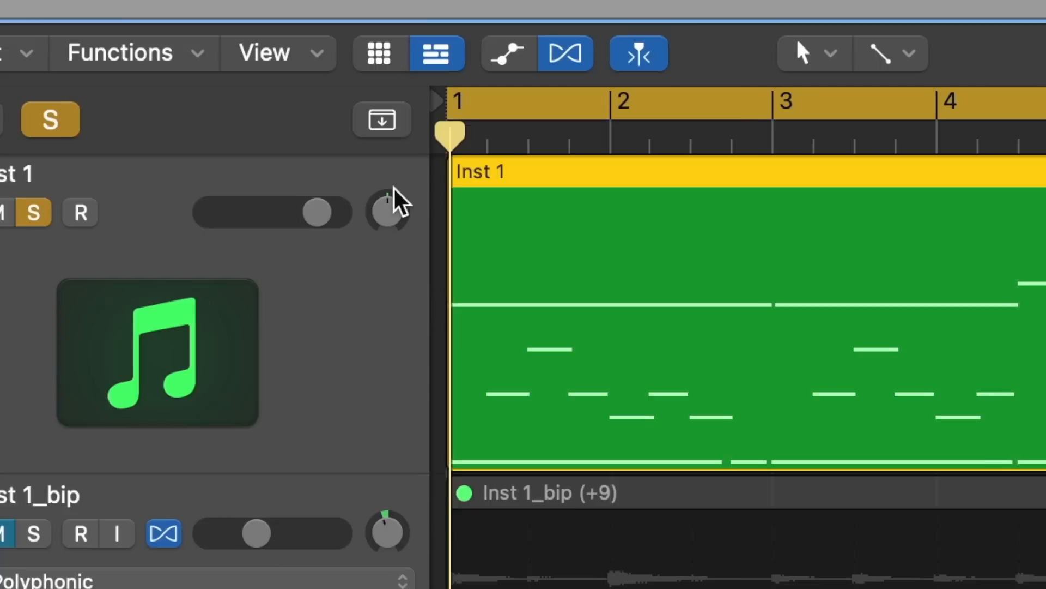
# Step: Play back the soloed Inst 1 MIDI melody from bar 1
pyautogui.press('space')
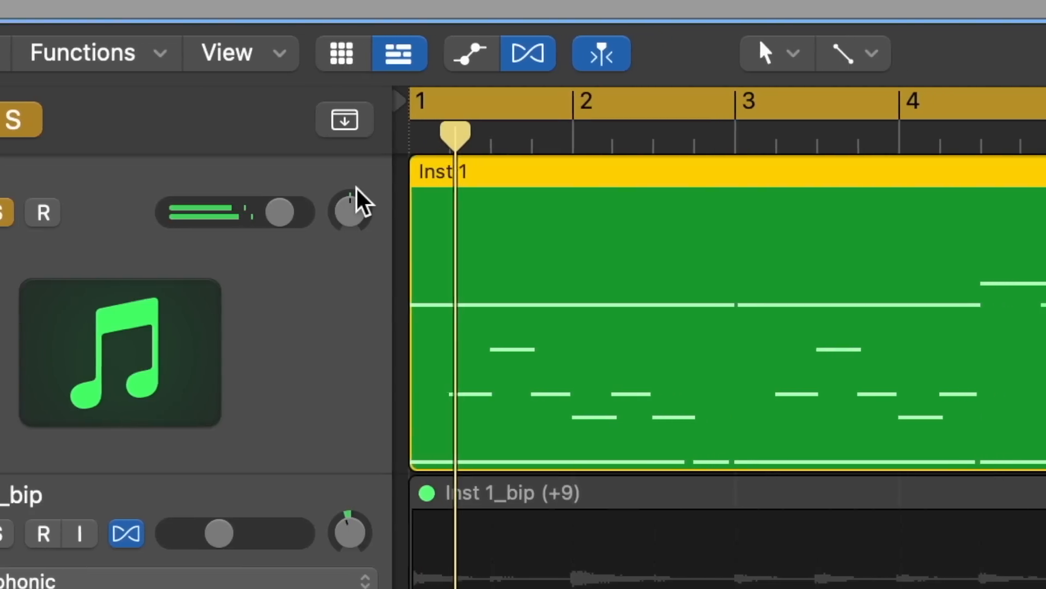